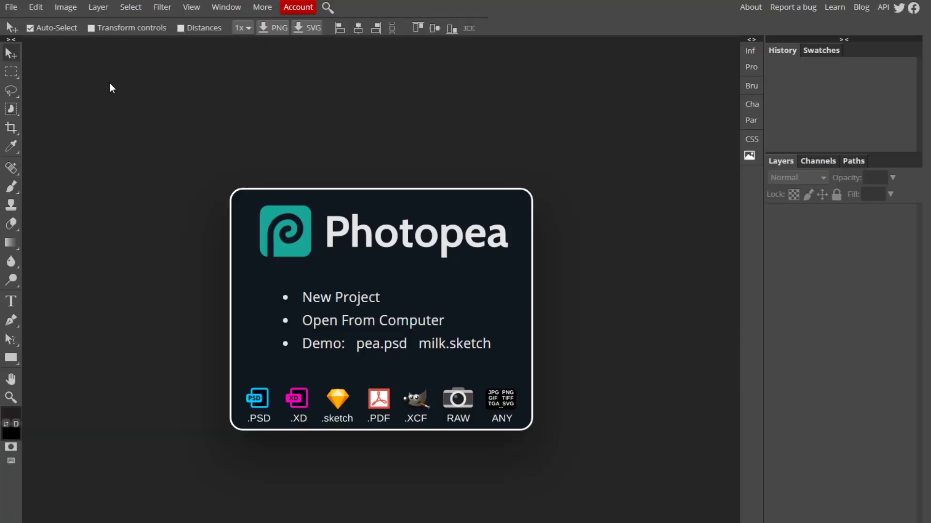
Step: Create a new blank 300 × 100 px document from File > New
click(17, 8)
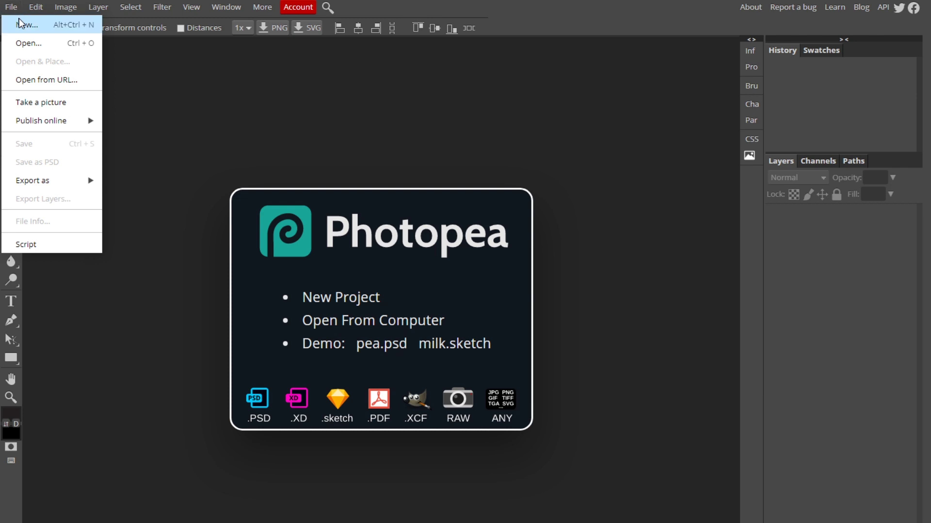
click(27, 24)
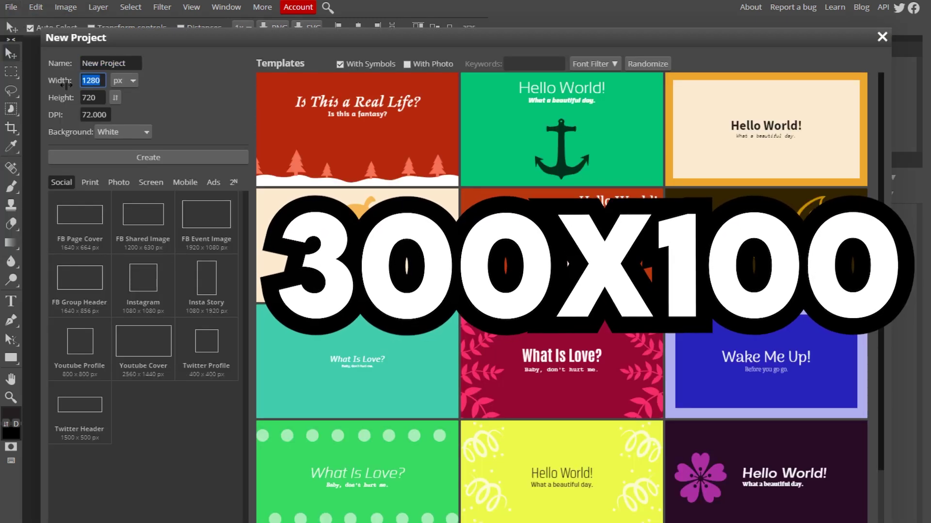
text(300)
key(Tab)
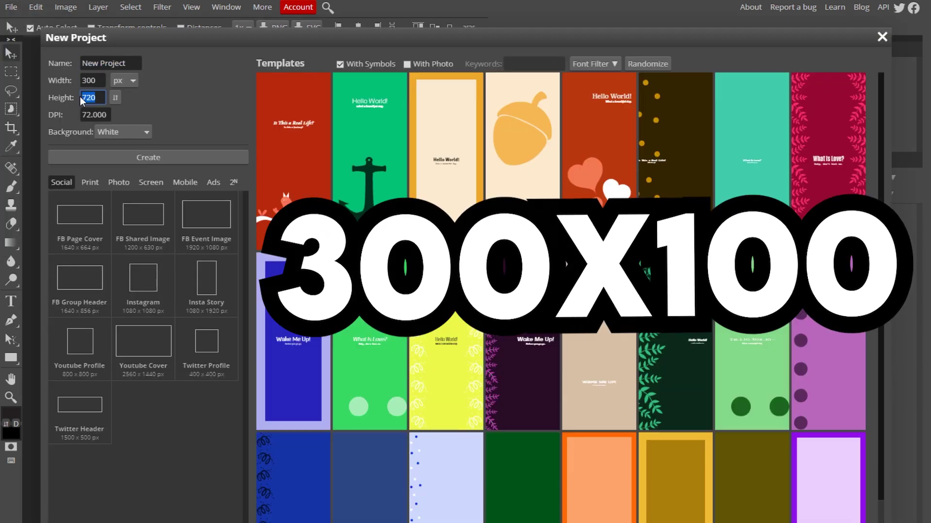
text(100)
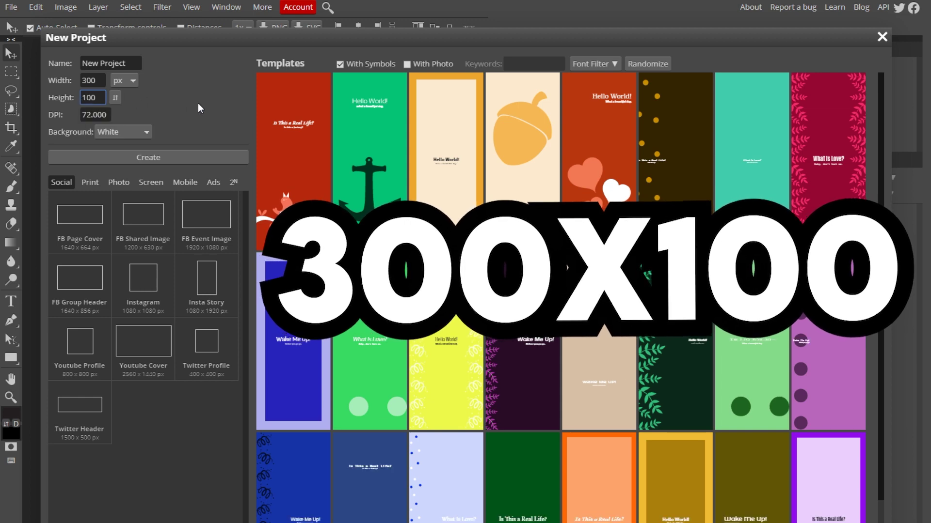
click(198, 108)
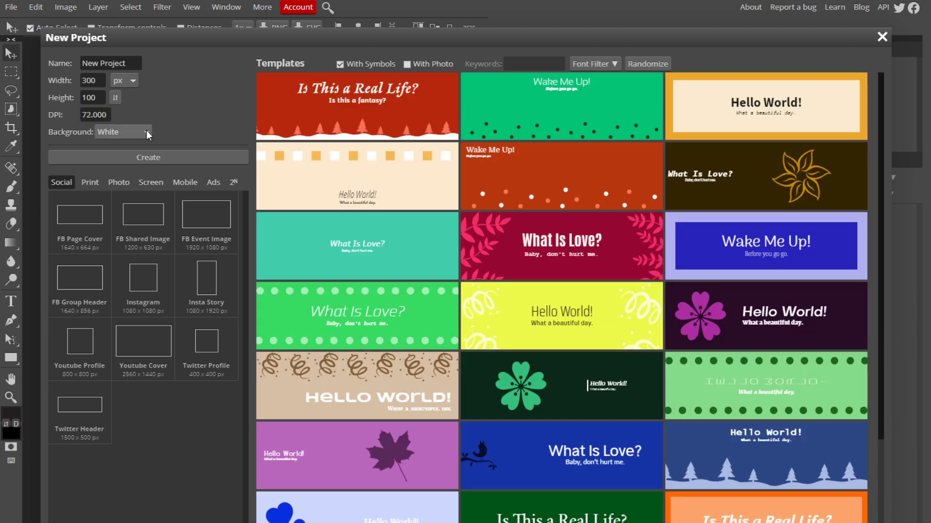
click(153, 158)
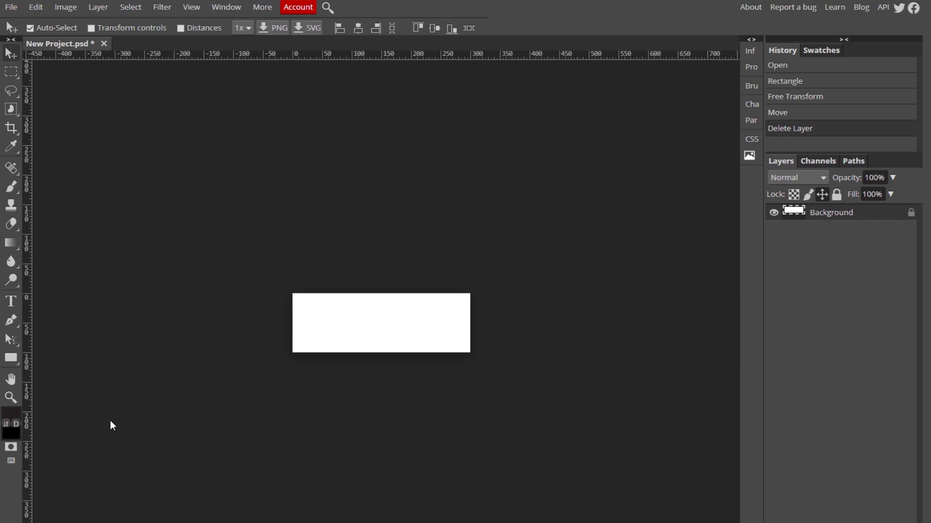
Step: Draw a rectangle shape starting at the canvas's top-left corner
click(12, 358)
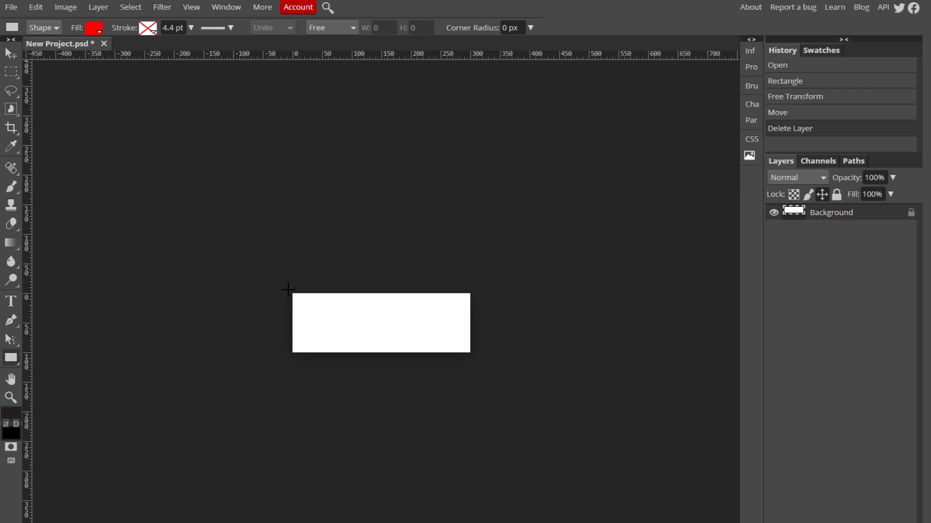
mouse_move(289, 291)
mouse_down()
mouse_move(394, 356)
mouse_move(412, 355)
mouse_up()
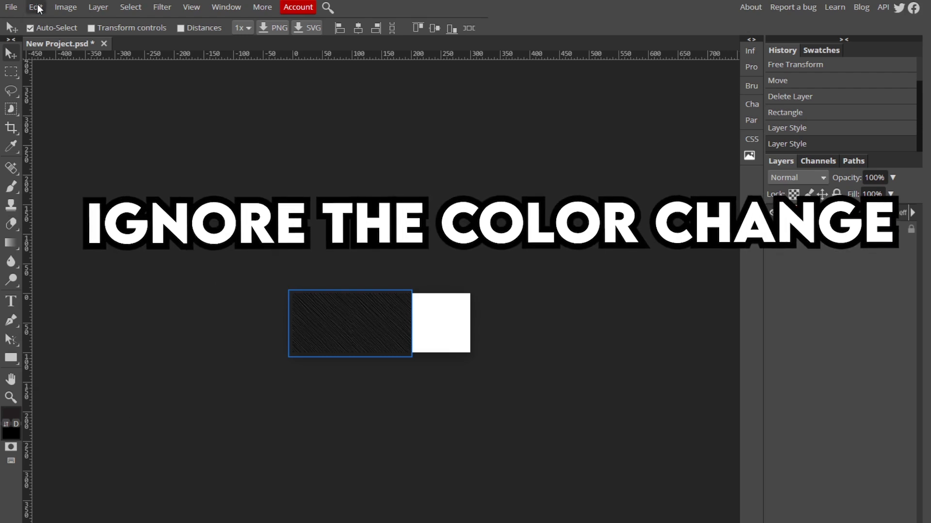
Step: Free-transform the rectangle, raising its bottom edge and moving its left edge inward
click(36, 6)
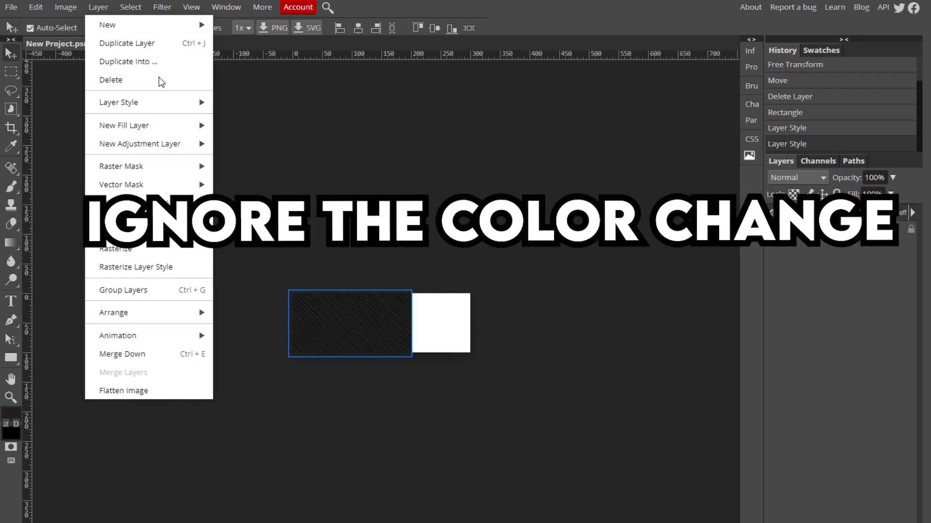
click(67, 263)
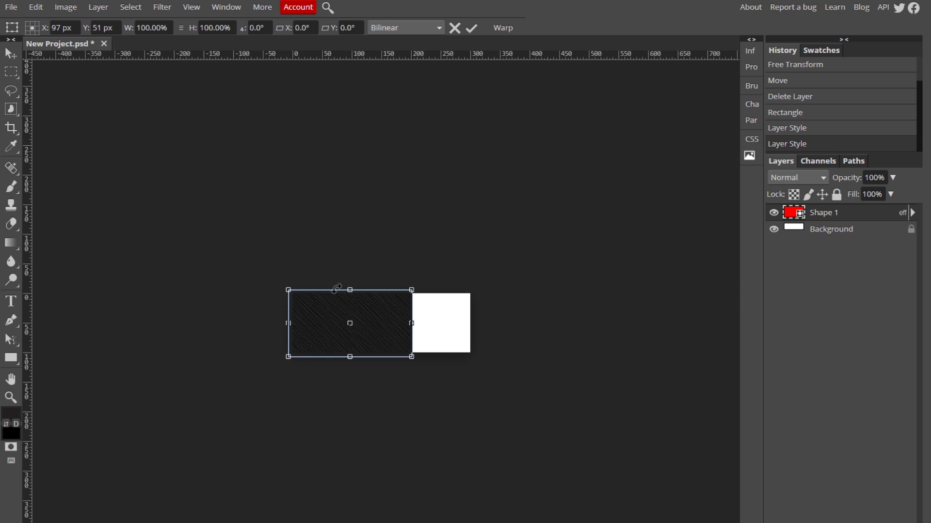
drag(350, 358, 350, 355)
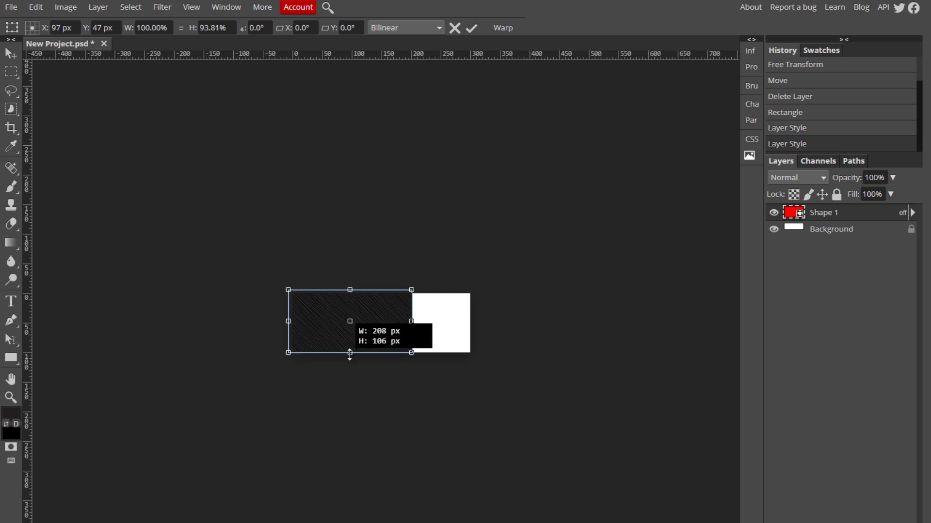
drag(286, 322, 292, 322)
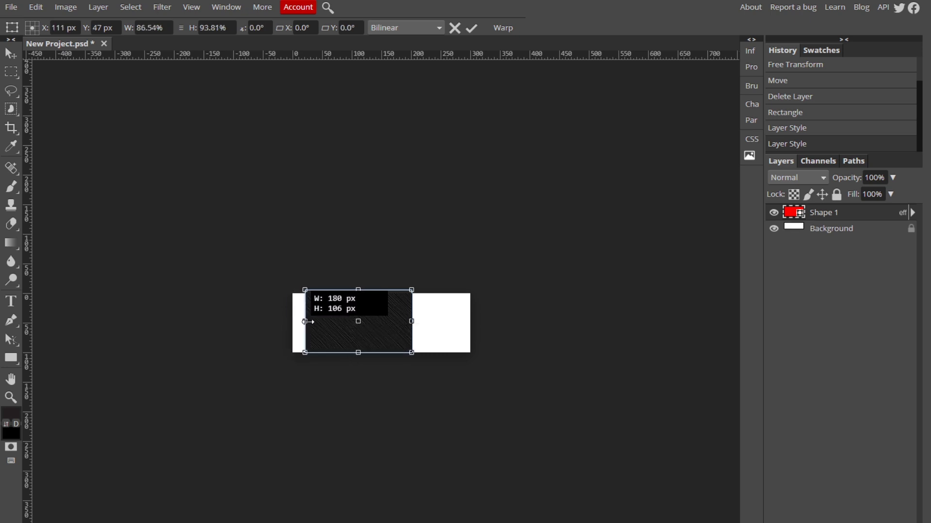
click(472, 27)
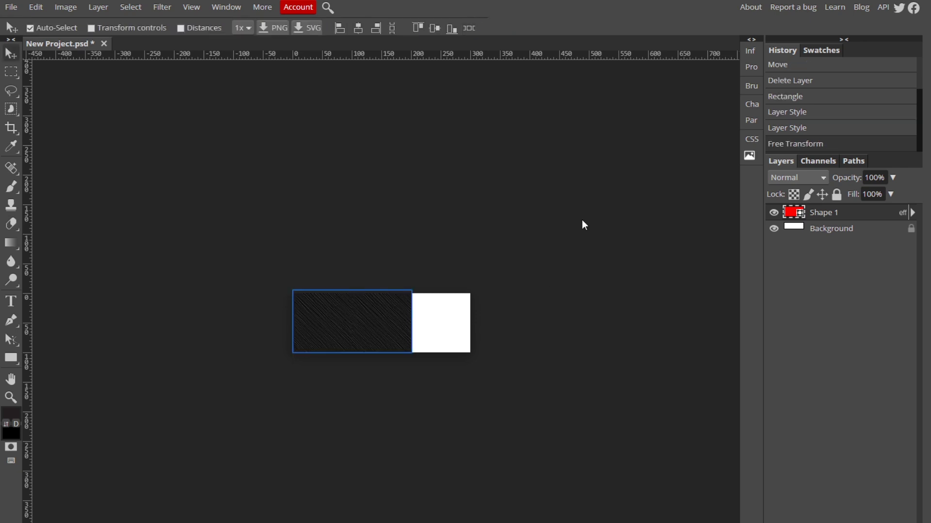
Step: Free-transform again, bringing the rectangle's top edge down to the canvas top
click(35, 8)
click(73, 264)
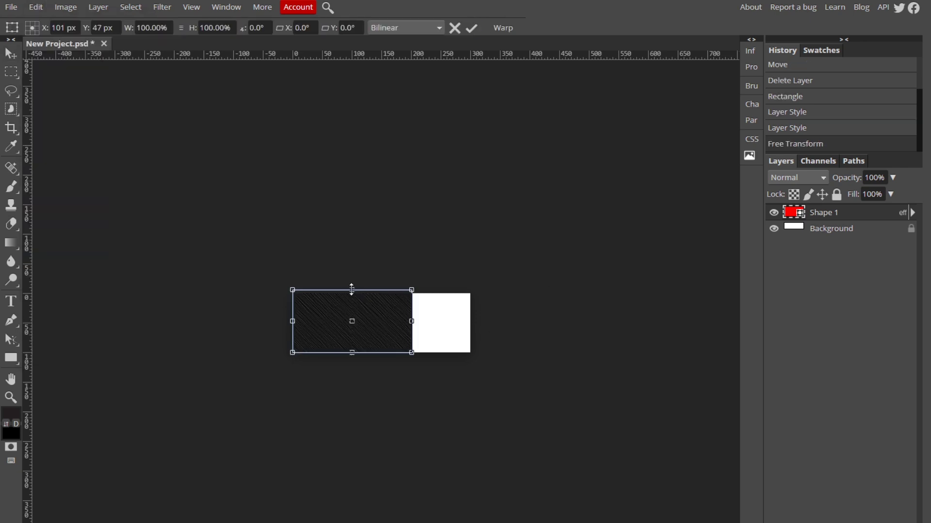
drag(351, 291, 351, 295)
click(472, 27)
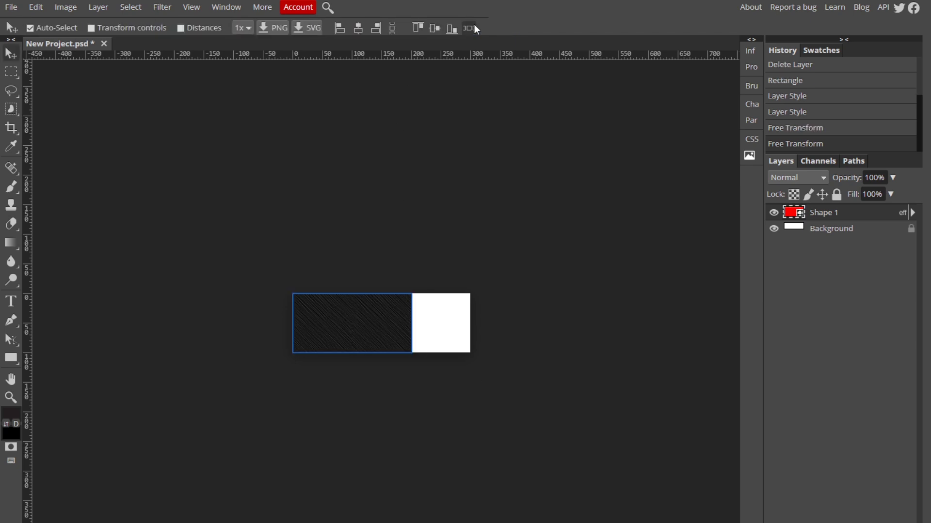
Step: Give the Shape 1 layer a blue Stroke with Position set to Inside
double_click(872, 213)
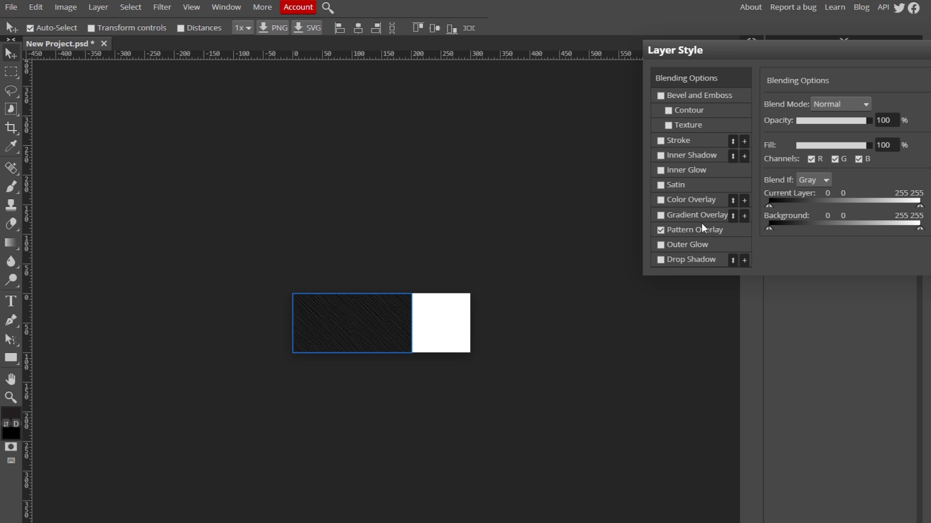
click(661, 140)
click(816, 121)
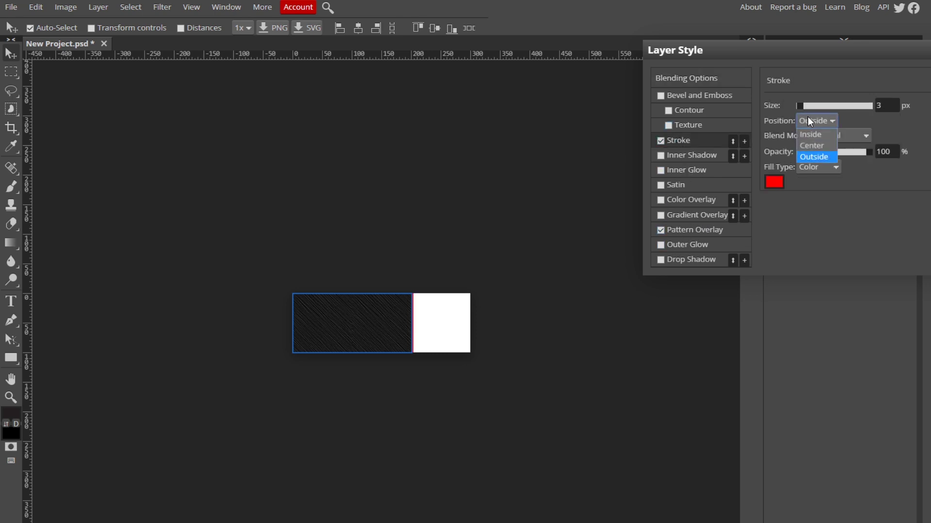
click(809, 134)
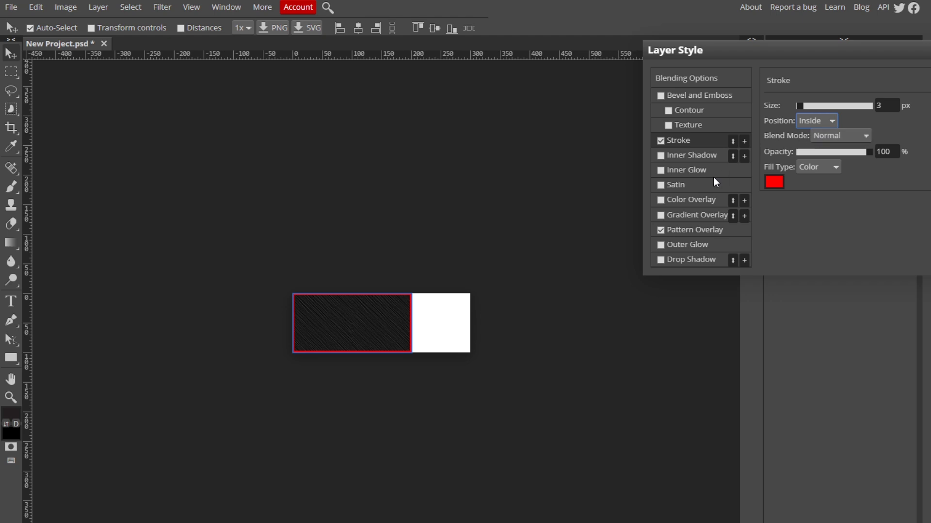
click(774, 183)
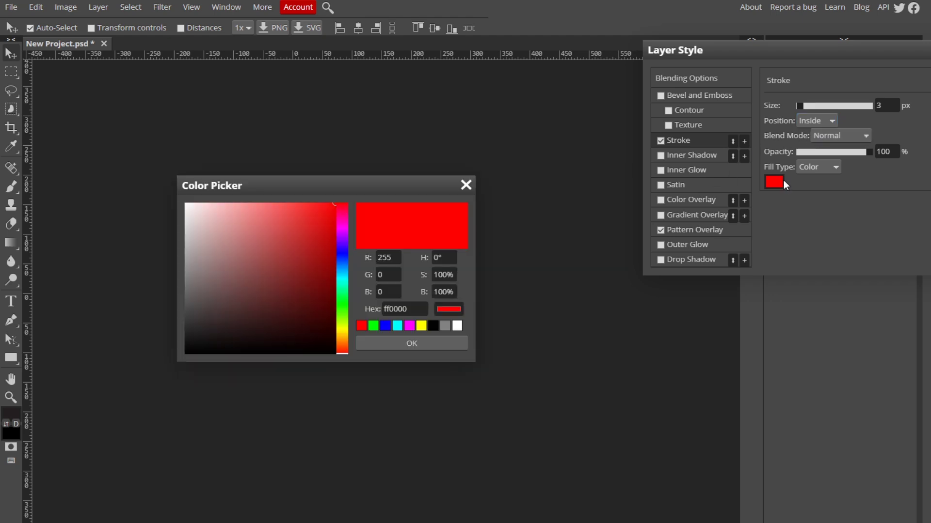
click(341, 257)
click(411, 344)
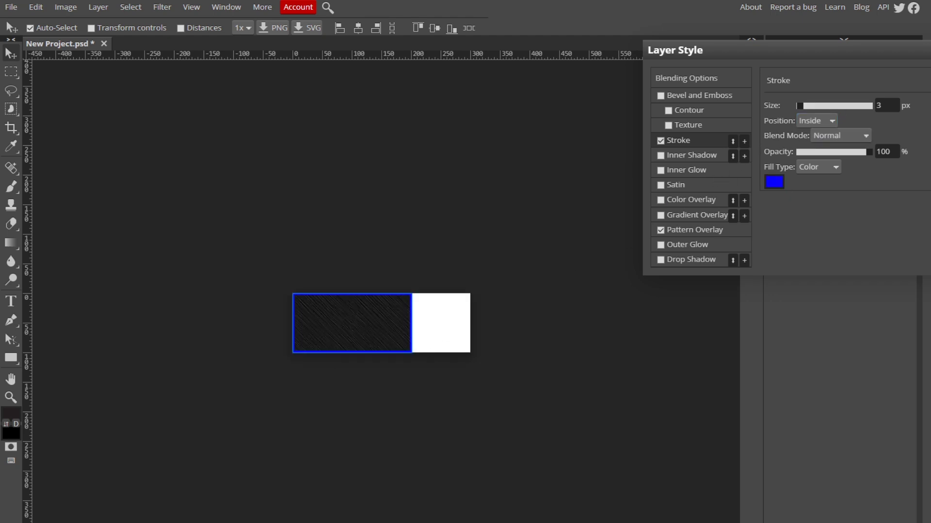
key(Return)
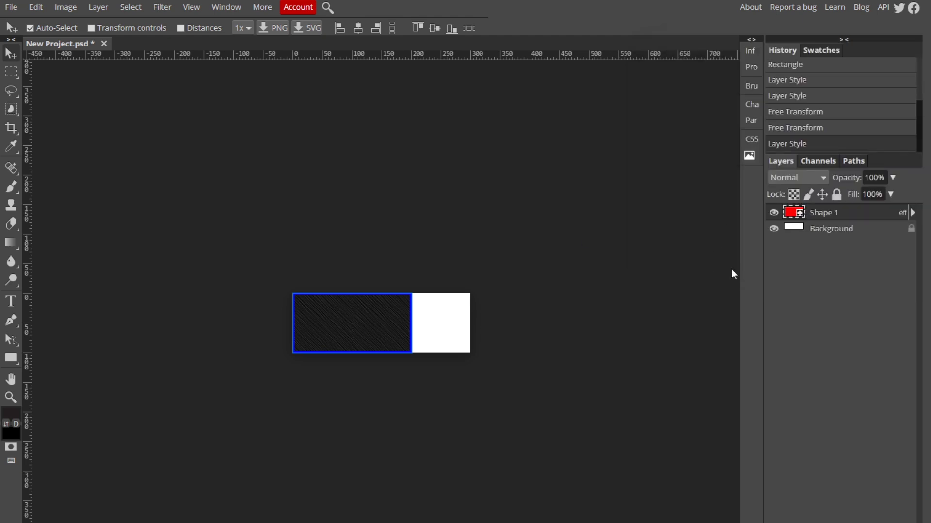
Step: Add a blue Color Overlay to the Background layer
double_click(892, 233)
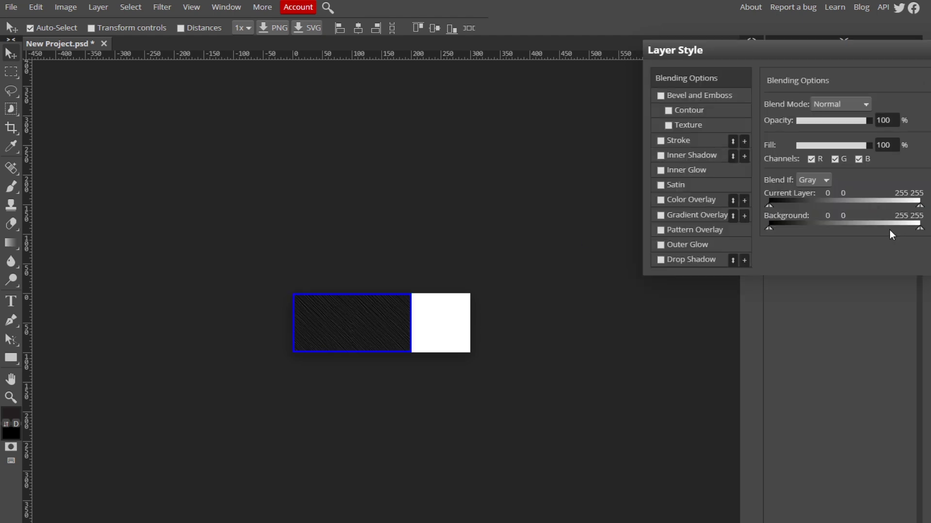
click(660, 200)
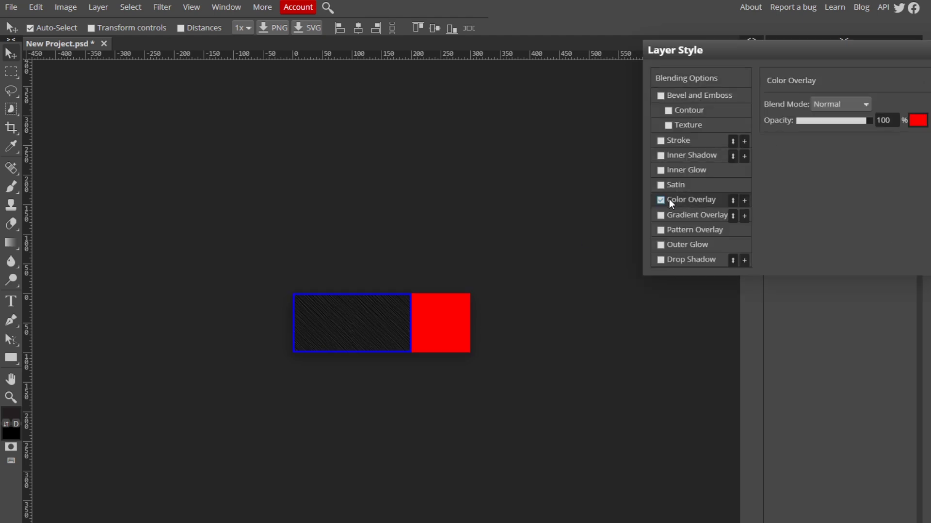
click(917, 120)
click(342, 252)
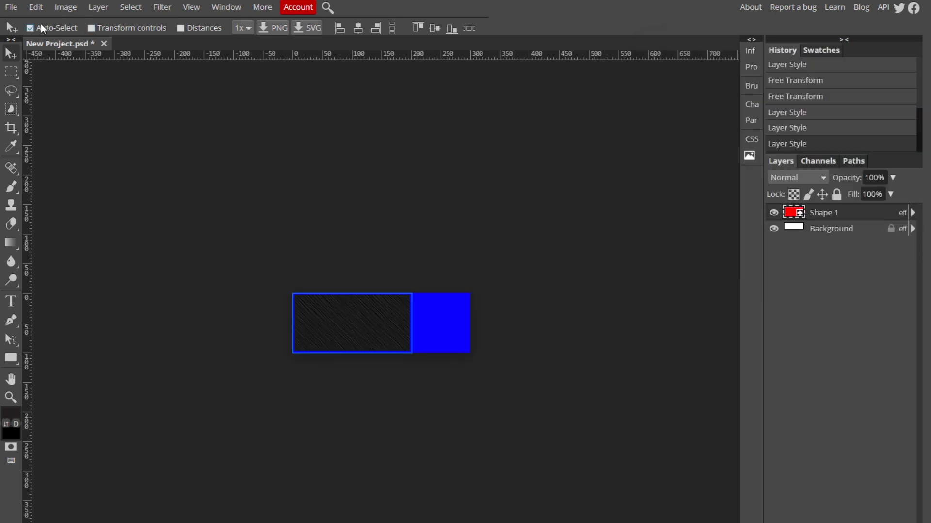
Step: Drag the rectangle's top-left and bottom-left corners outward, apply, then deselect
click(35, 7)
mouse_move(59, 281)
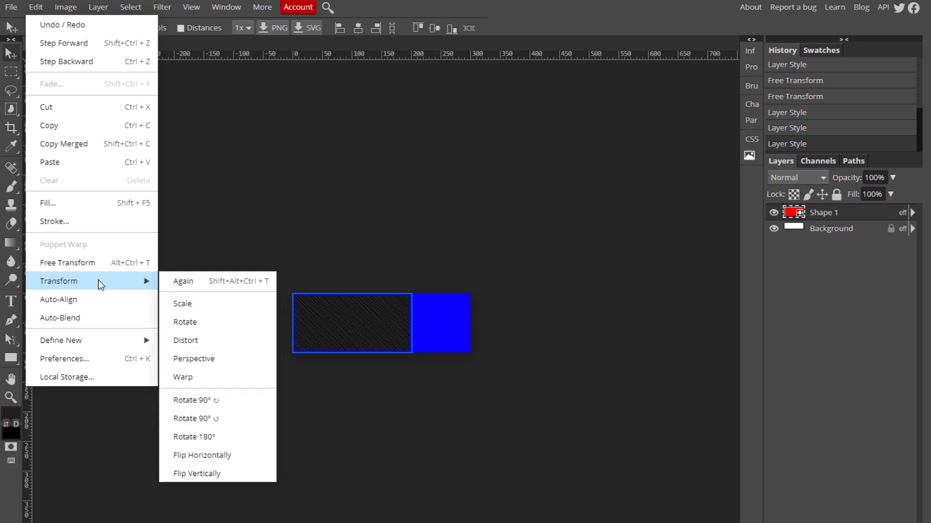
click(221, 342)
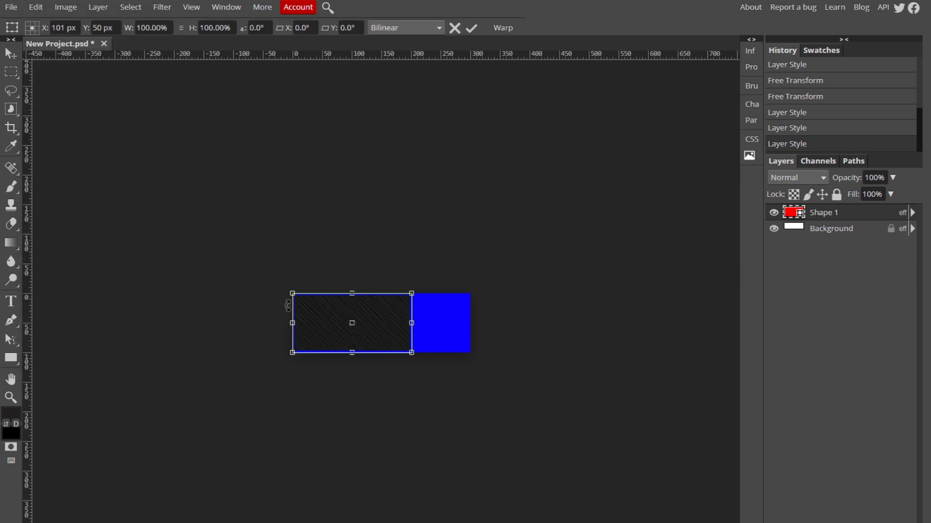
drag(293, 293, 281, 288)
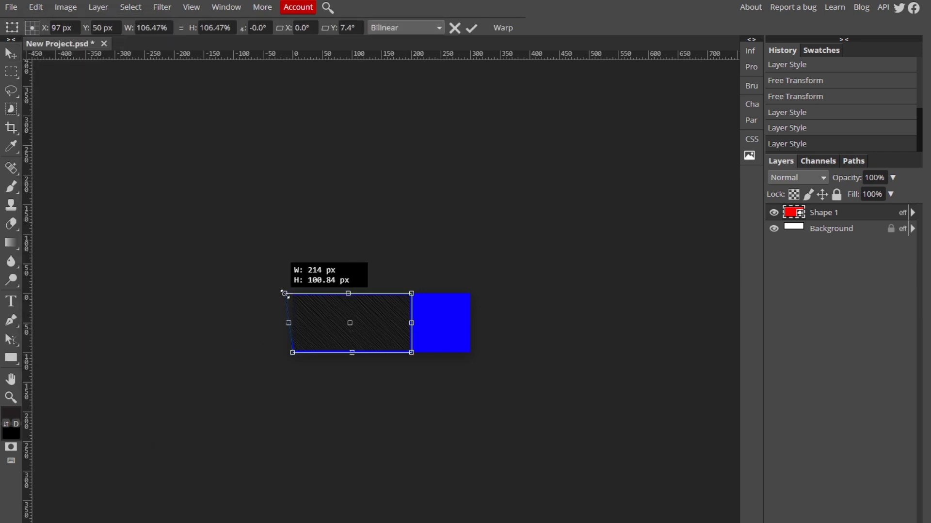
mouse_move(293, 352)
mouse_down()
mouse_move(283, 368)
mouse_move(281, 357)
mouse_up()
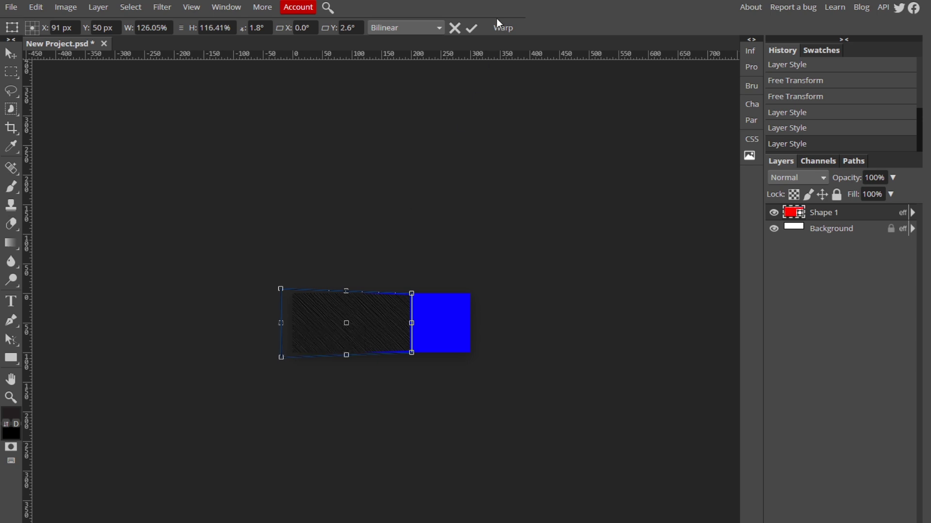
click(471, 27)
click(285, 155)
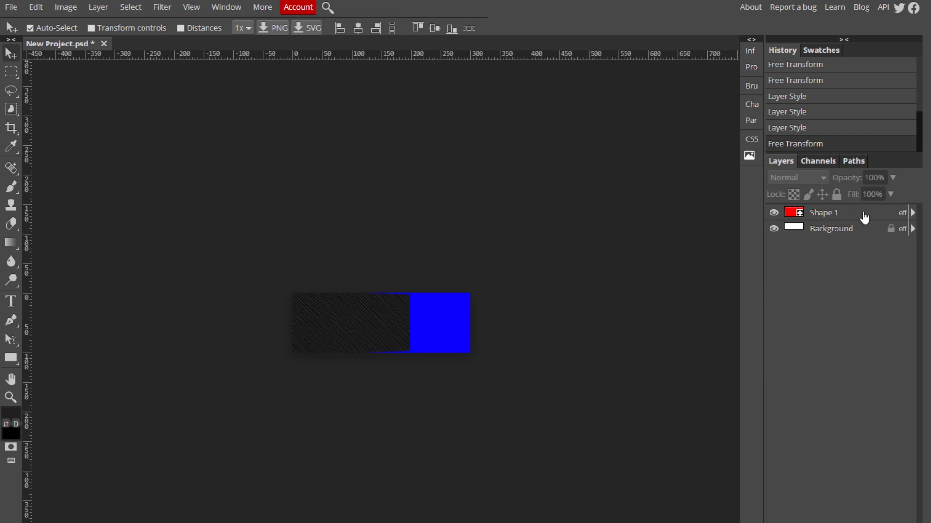
Step: Open the Background layer's effects, toggle an effect, and close them
double_click(872, 230)
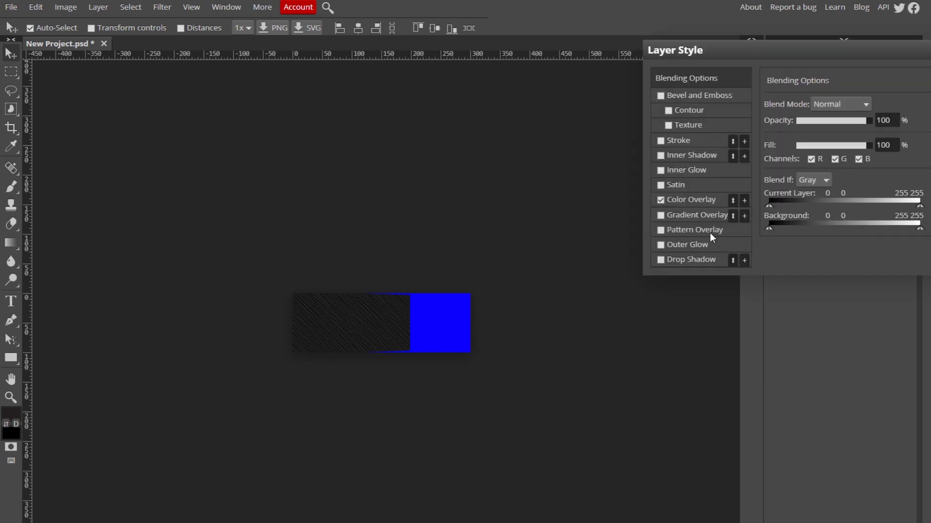
click(662, 201)
key(Return)
Step: Turn off Shape 1's Pattern Overlay, trying and then removing a Gradient Overlay
double_click(862, 214)
click(661, 232)
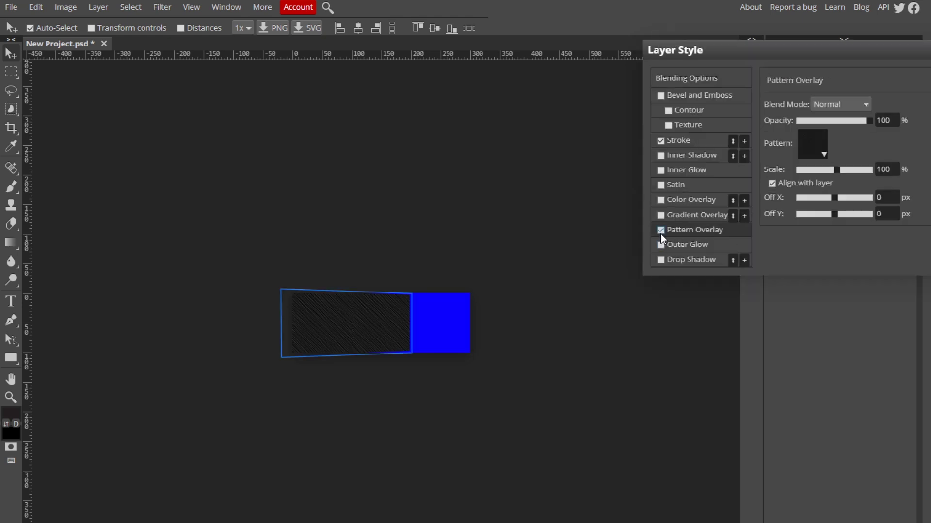
click(660, 231)
click(661, 229)
click(661, 215)
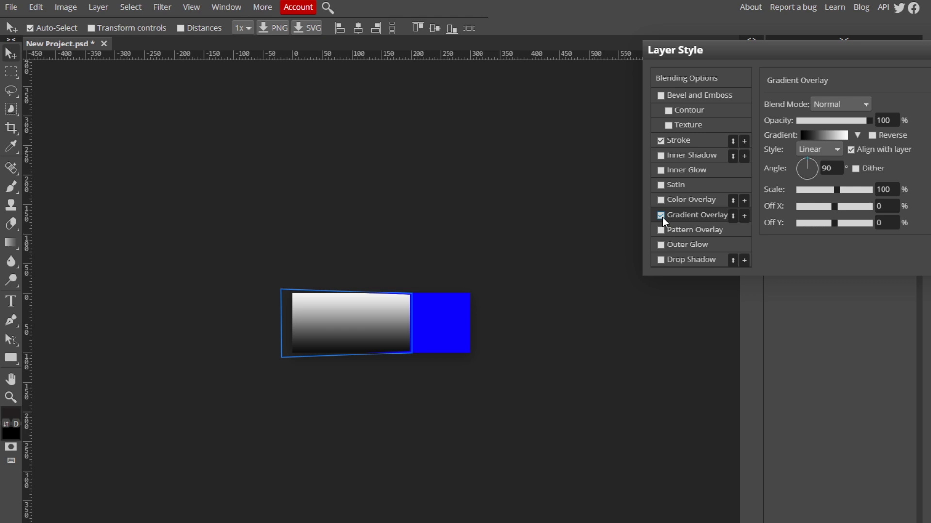
click(661, 215)
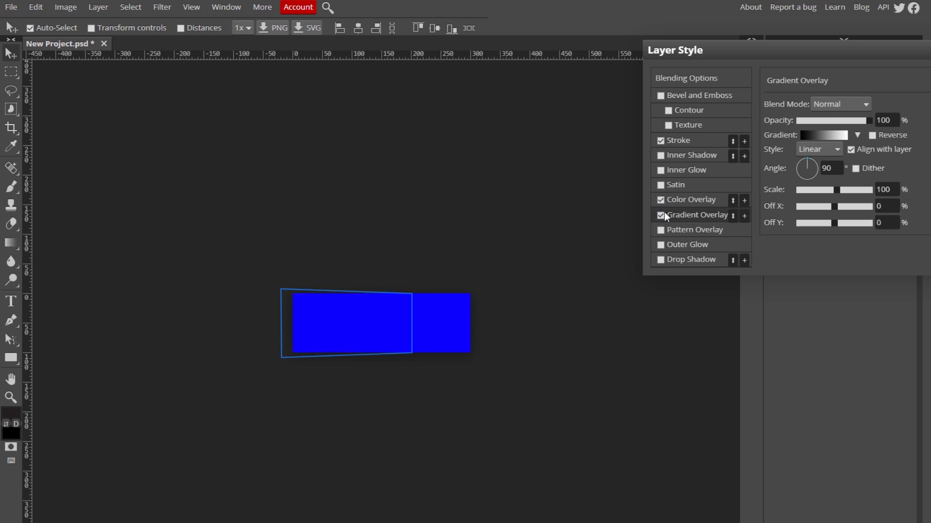
Step: Give Shape 1 a black Color Overlay
click(661, 200)
click(916, 122)
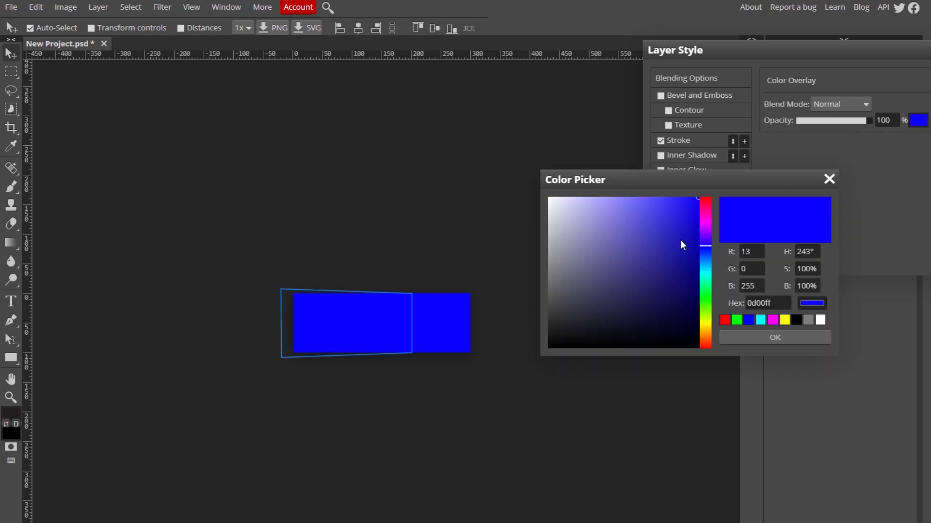
click(659, 327)
click(830, 179)
Step: Start a DISCORD text layer on the black shape and make its text white
key(Return)
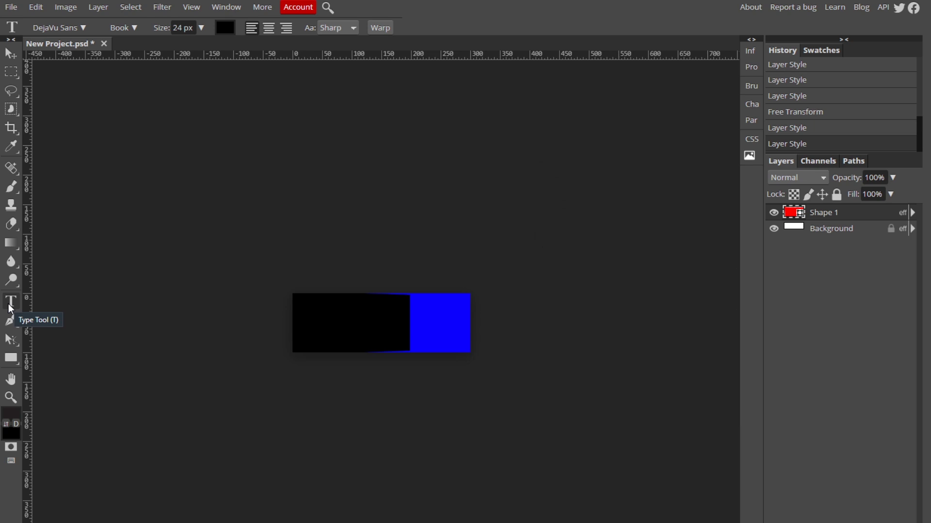
click(307, 330)
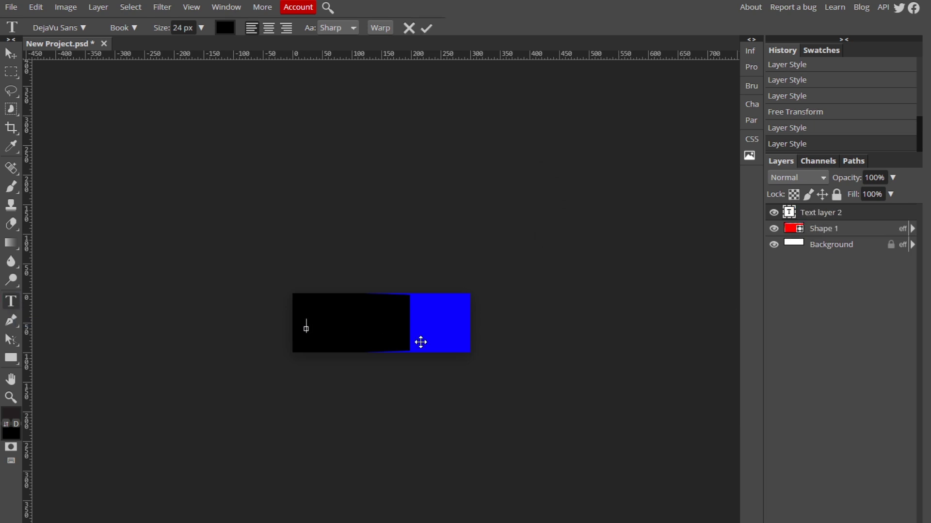
text(Button)
key(ctrl+a)
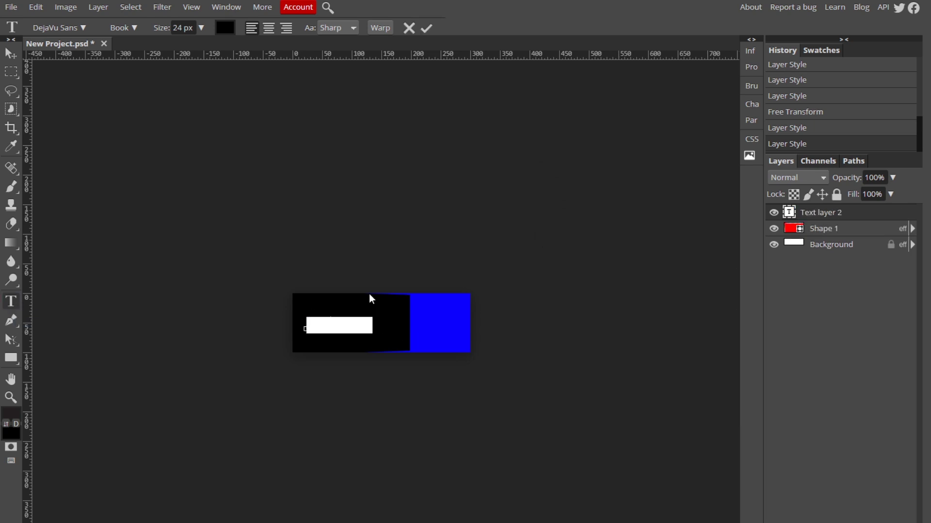
click(225, 29)
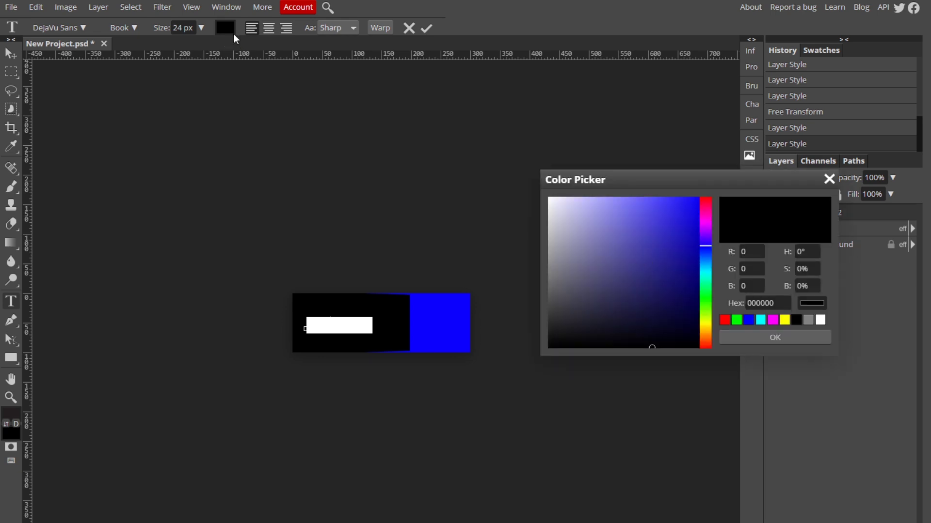
click(550, 200)
click(774, 338)
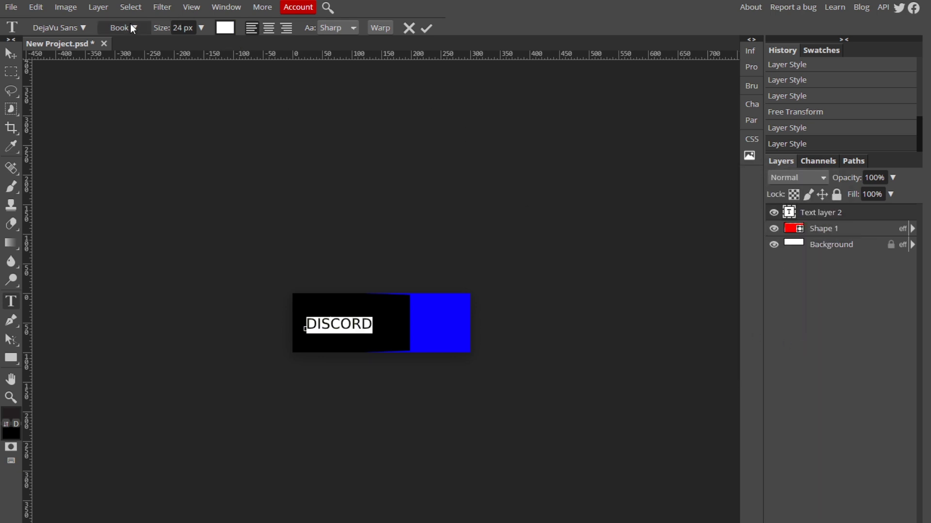
Step: Set the DISCORD text to DayPosterBlack at 33 px and commit it
click(78, 32)
scroll(160, 215, down, 5)
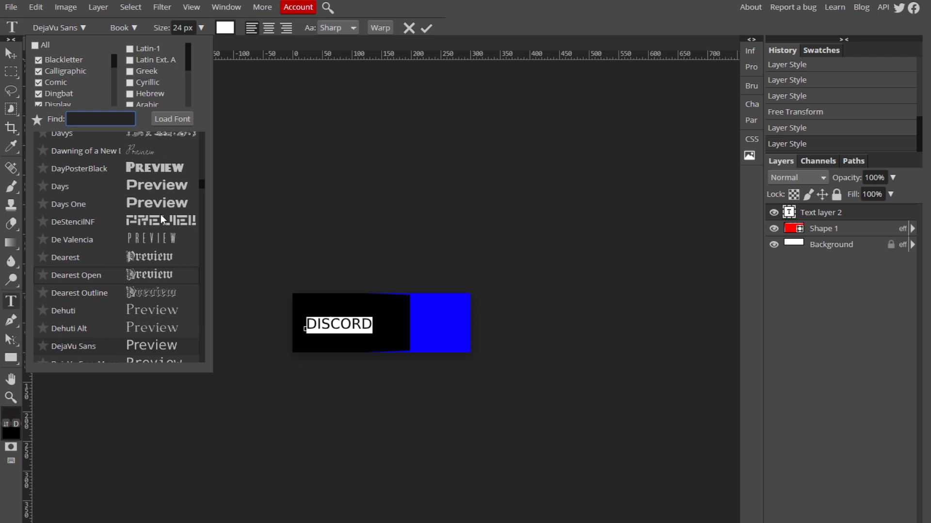
scroll(160, 214, down, 3)
scroll(170, 233, down, 3)
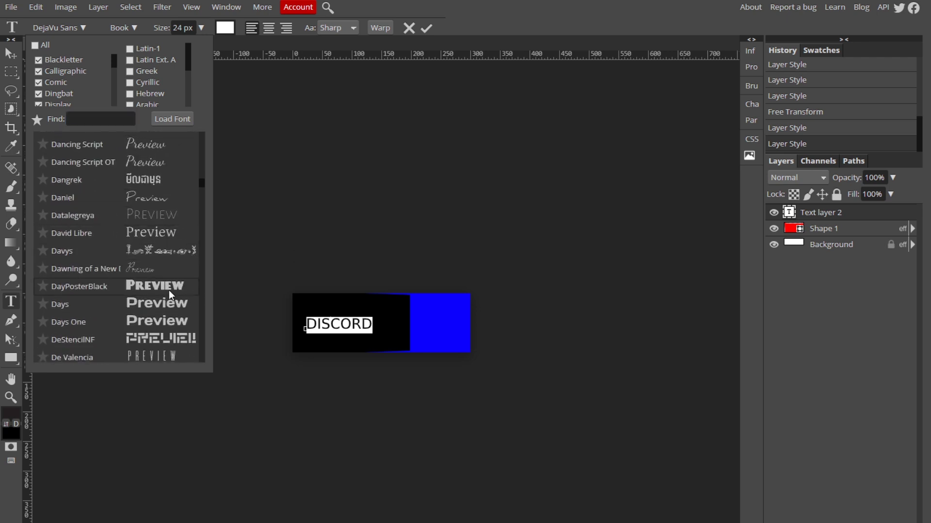
click(169, 290)
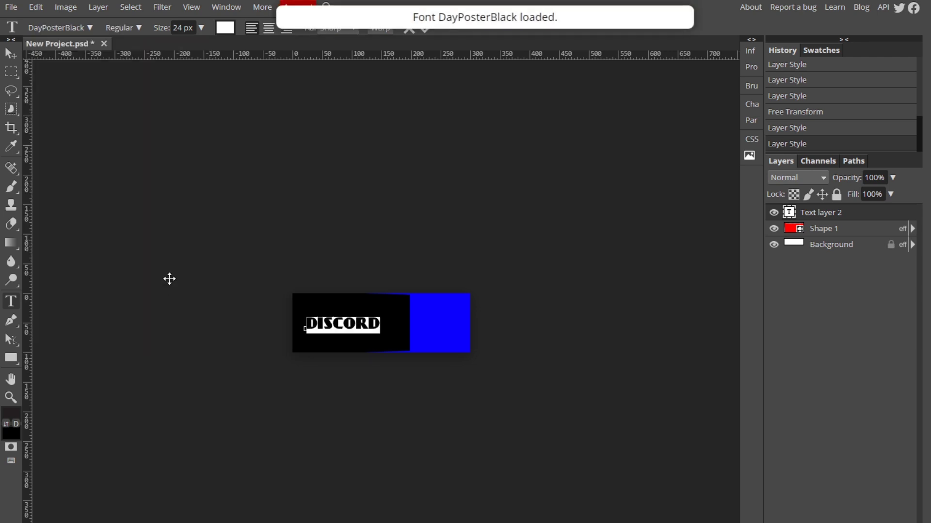
click(202, 28)
drag(182, 45, 186, 46)
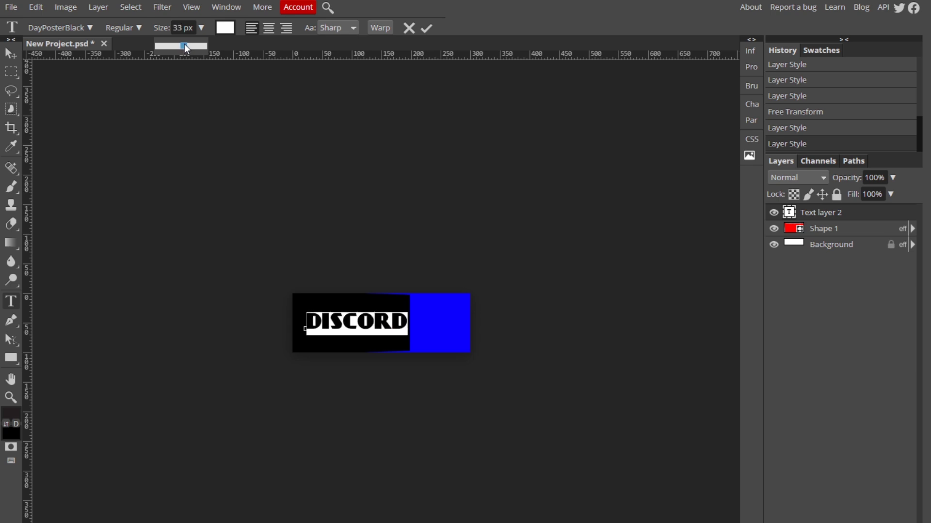
click(427, 29)
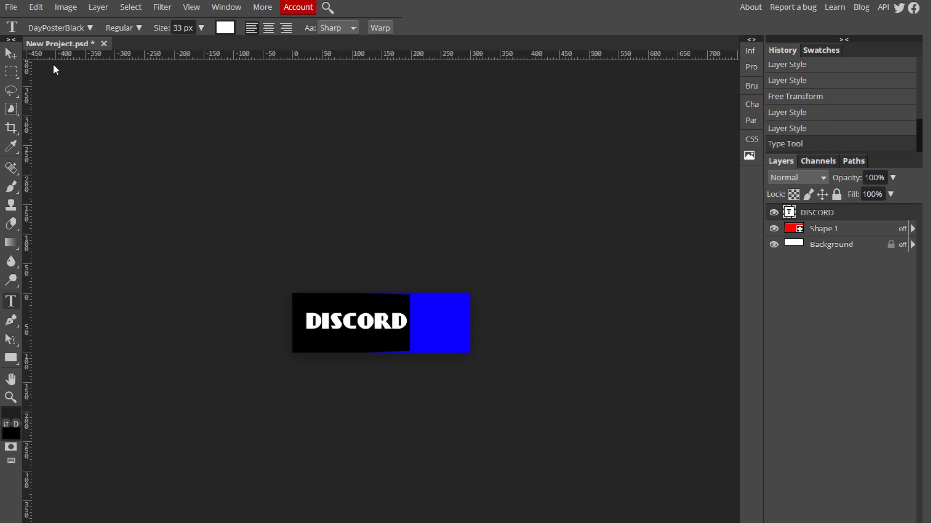
Step: Nudge the DISCORD text left, then copy a Discord logo from Google Images
click(10, 53)
drag(339, 326, 331, 328)
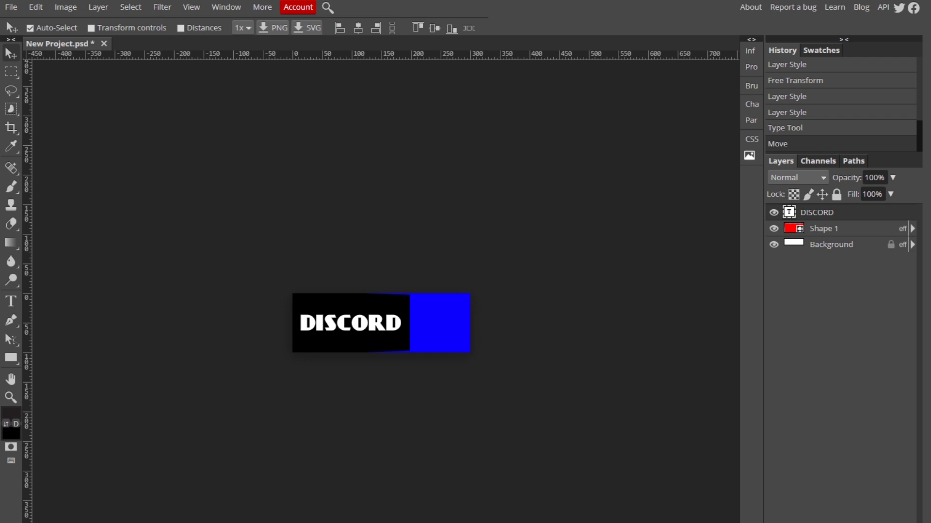
key(alt+Tab)
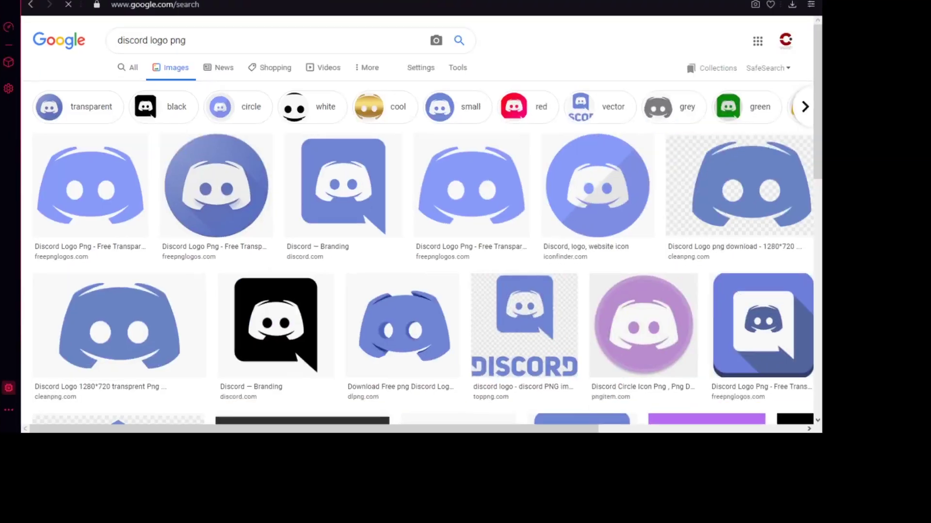
click(38, 183)
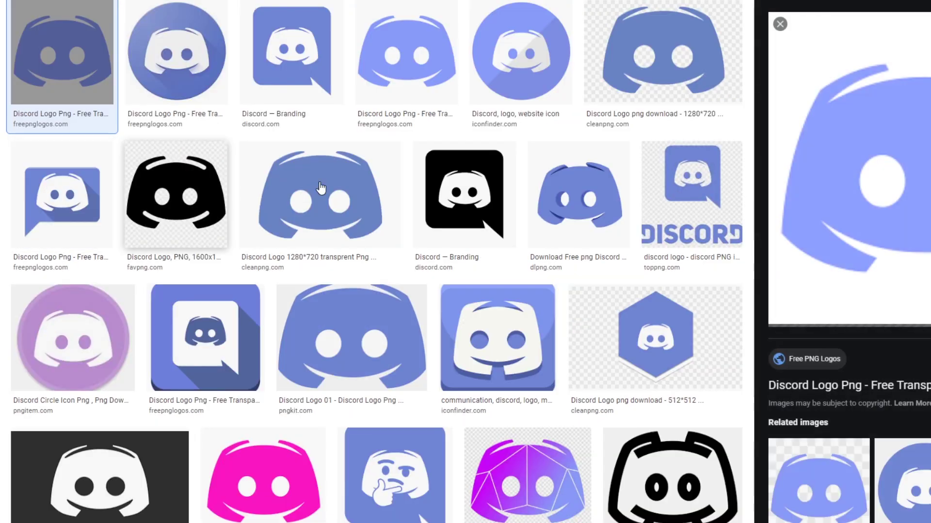
right_click(883, 160)
click(913, 285)
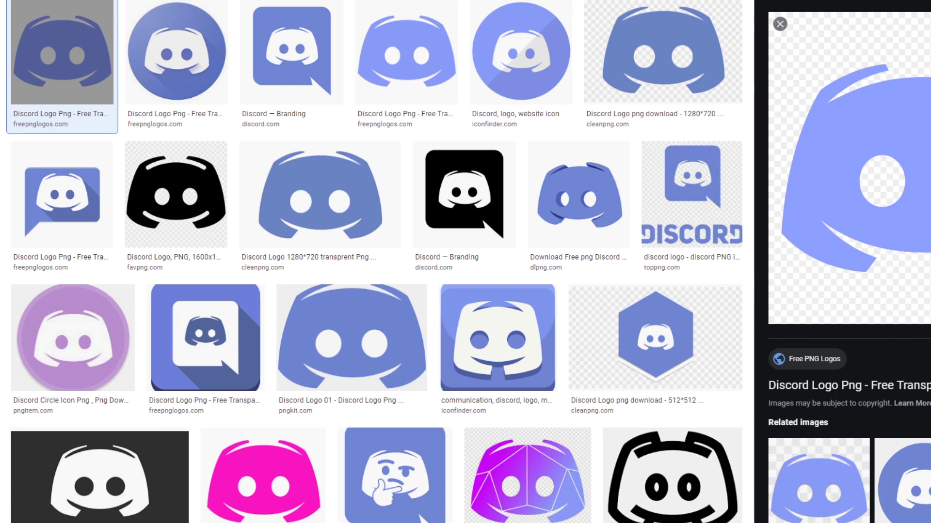
key(alt+Tab)
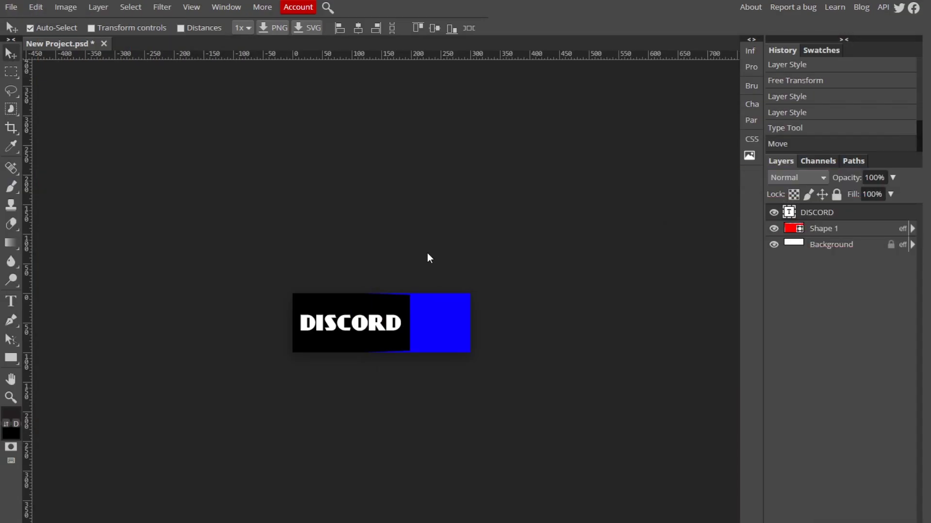
Step: Paste the Discord logo, then scale and move it onto the blue square with Free Transform
key(ctrl+v)
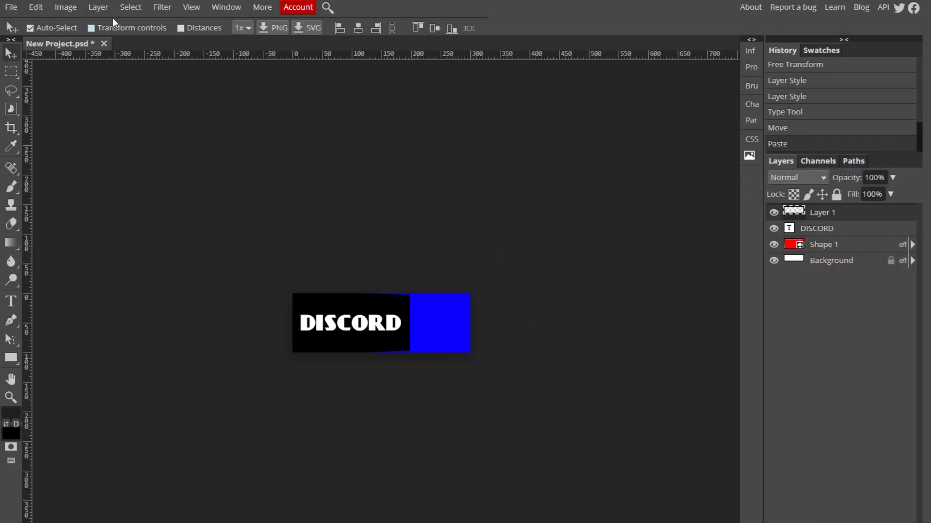
click(35, 6)
click(65, 263)
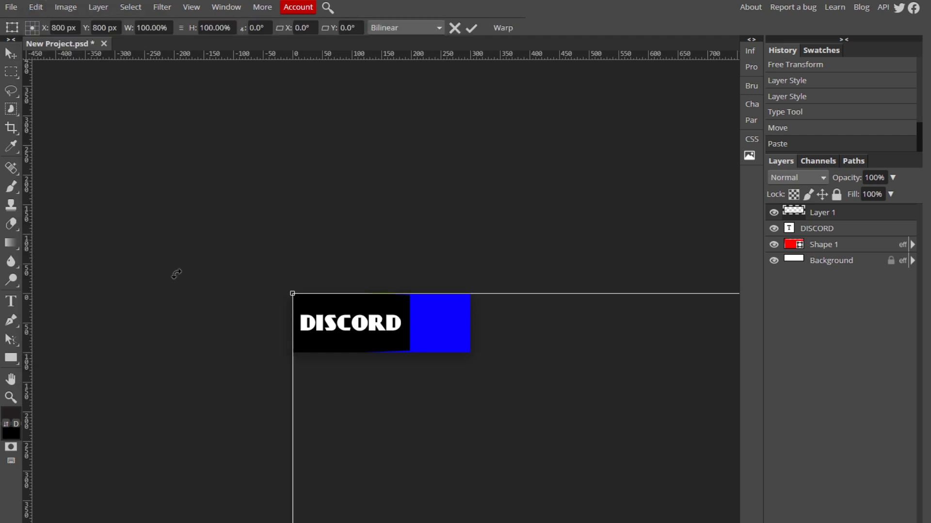
drag(293, 295, 626, 494)
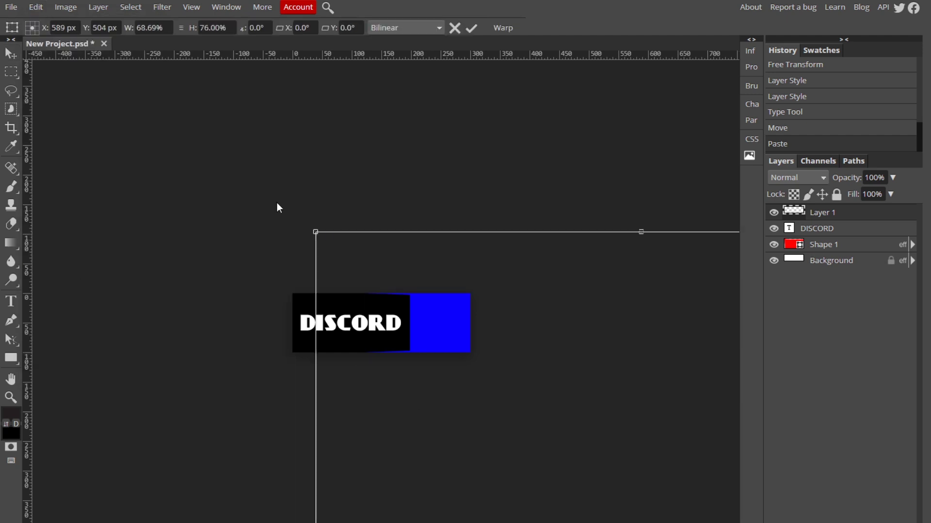
mouse_move(277, 208)
mouse_down()
mouse_move(213, 174)
mouse_move(536, 453)
mouse_up()
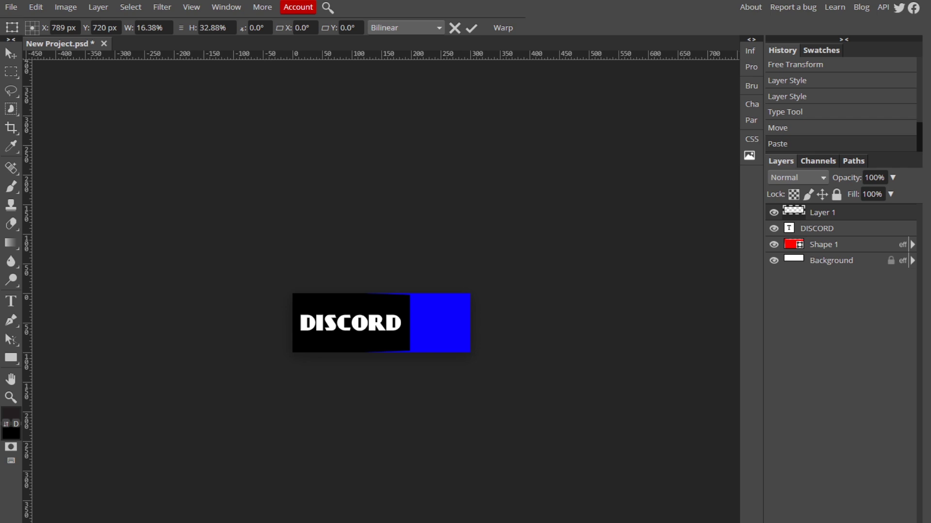
mouse_move(437, 327)
mouse_down()
mouse_move(254, 205)
mouse_move(258, 261)
mouse_move(200, 306)
mouse_move(287, 378)
mouse_up()
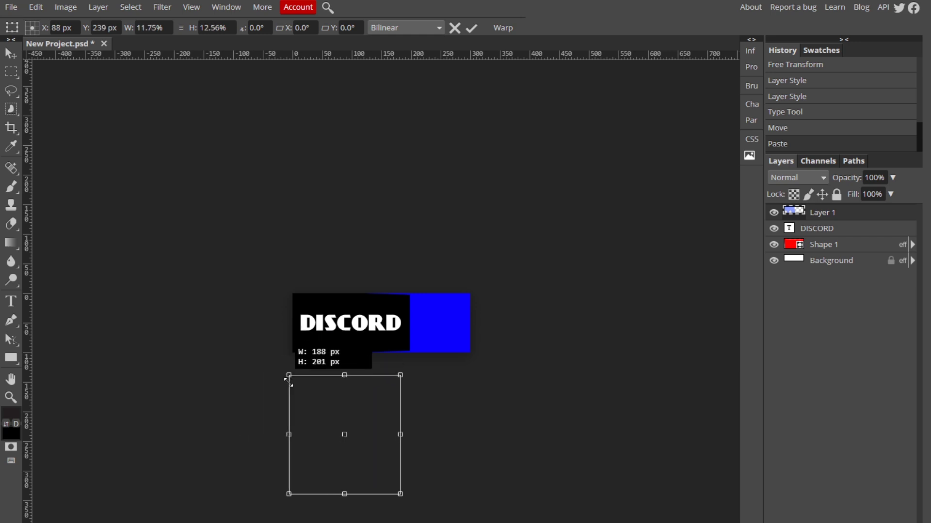
drag(352, 389, 419, 302)
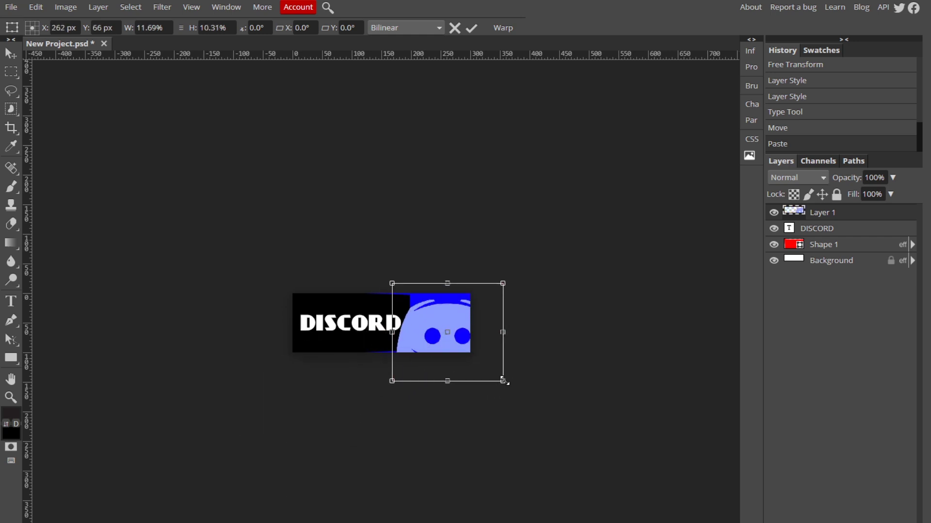
mouse_move(502, 381)
mouse_down()
mouse_move(436, 333)
mouse_move(452, 329)
mouse_up()
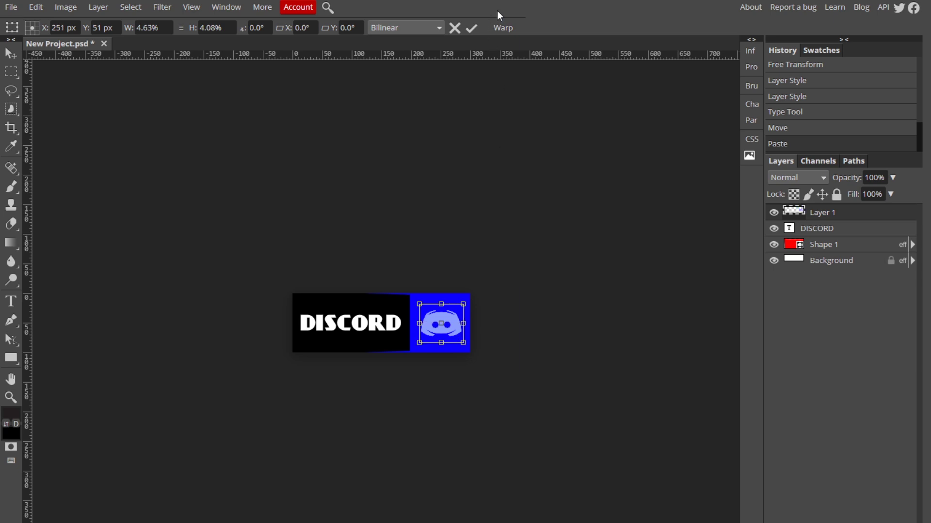
click(473, 28)
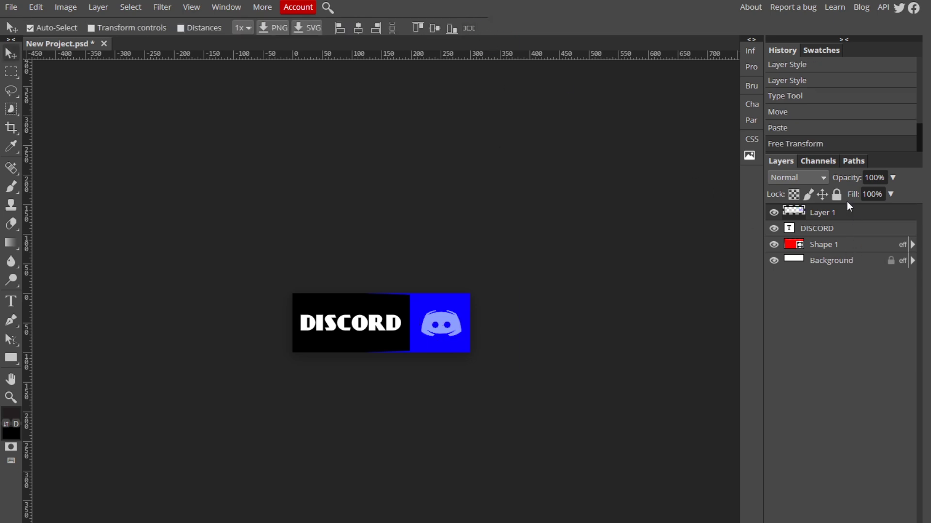
Step: Give the Discord logo layer (Layer 1) a white Color Overlay effect
double_click(887, 213)
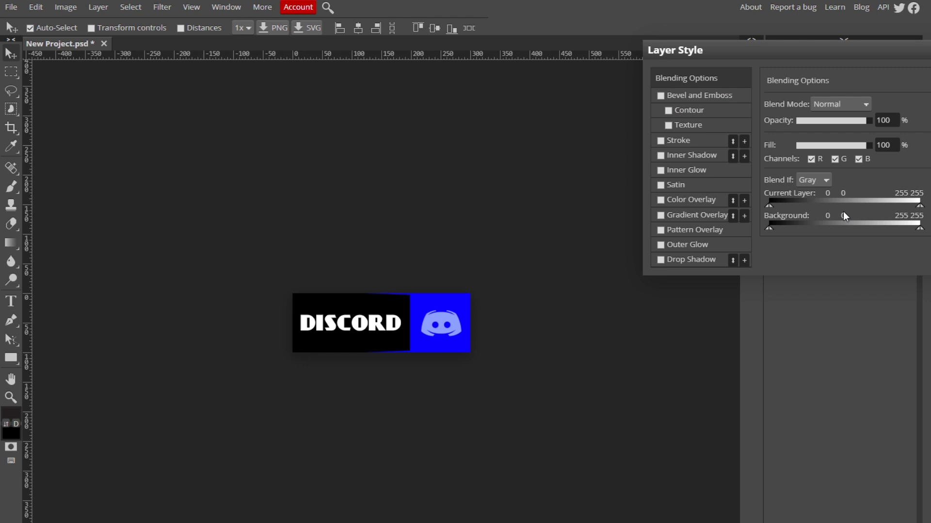
click(662, 199)
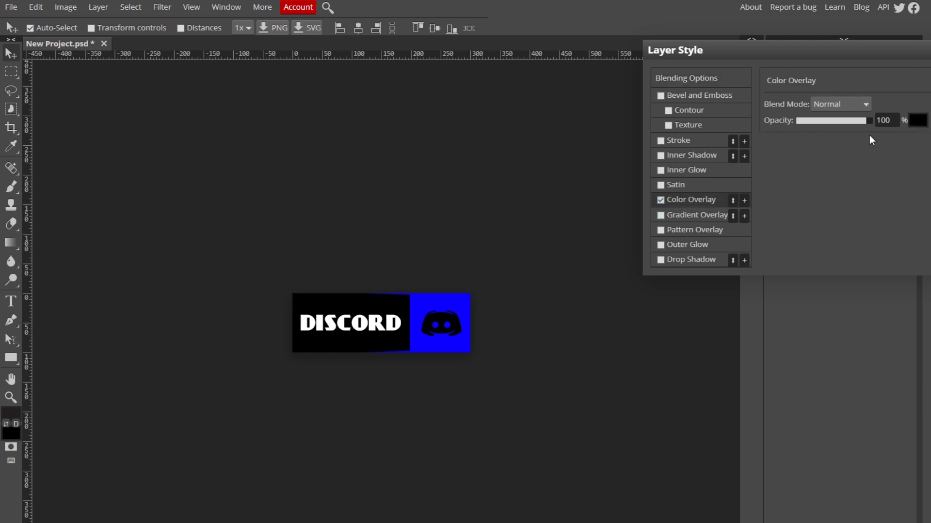
click(918, 119)
click(546, 193)
key(Return)
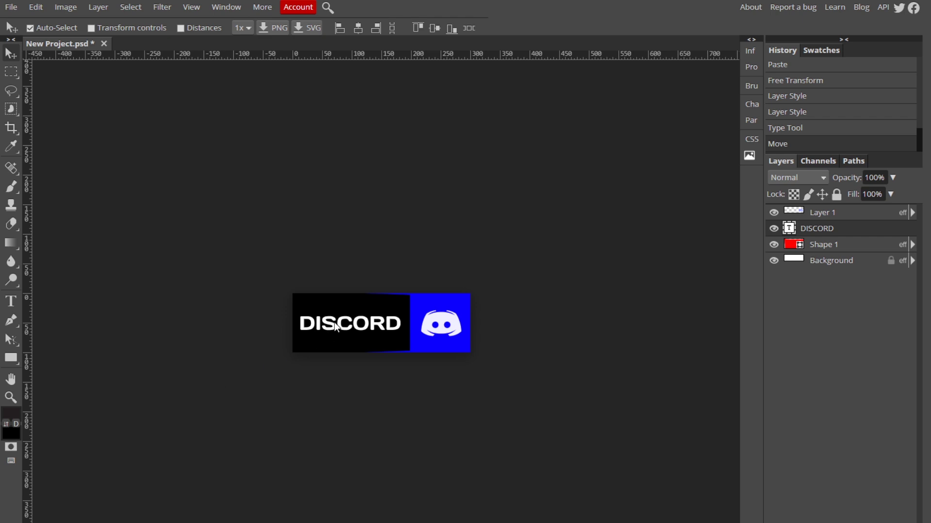
Step: Keep the DISCORD text in the Days font at 33 px and commit the edit
click(11, 302)
click(299, 326)
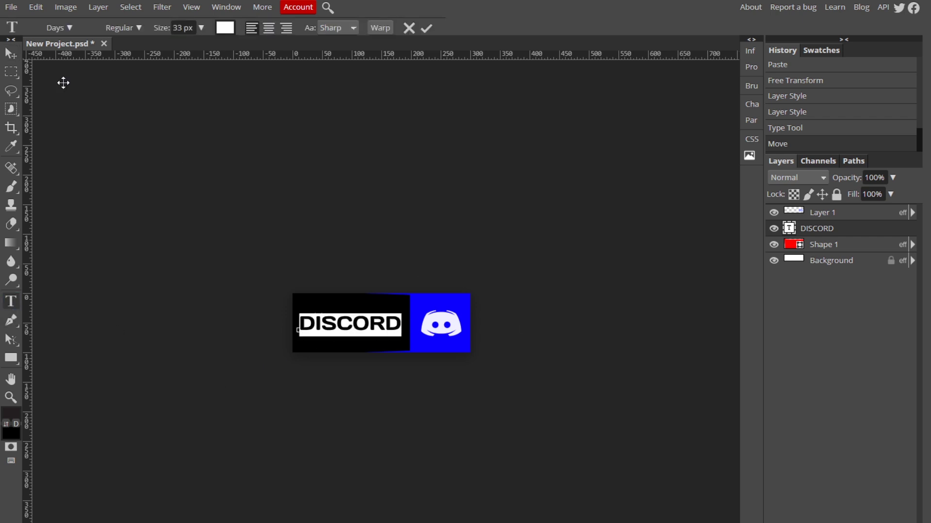
click(427, 28)
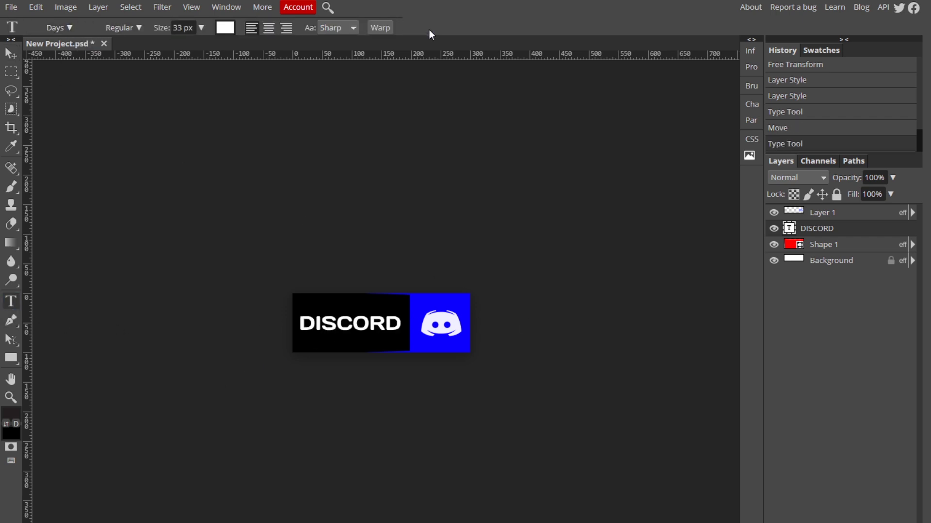